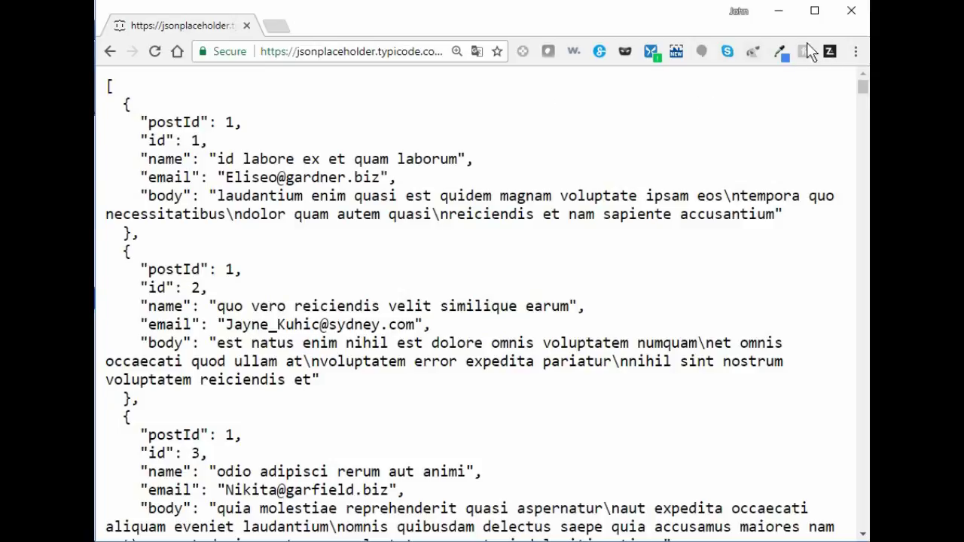
Inspect comment records 0 and 1 and the raw JSON in Firefox, then minimize Firefox
click(778, 11)
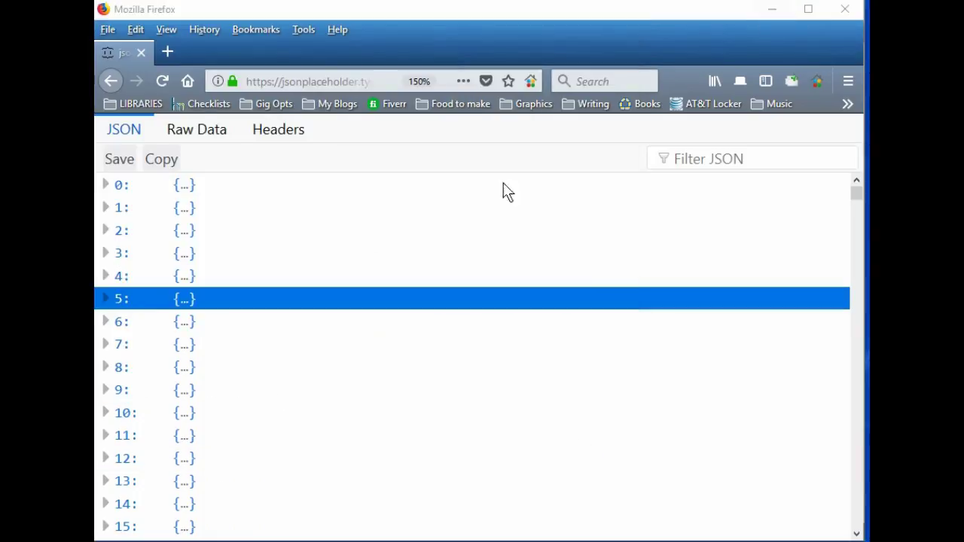
click(106, 186)
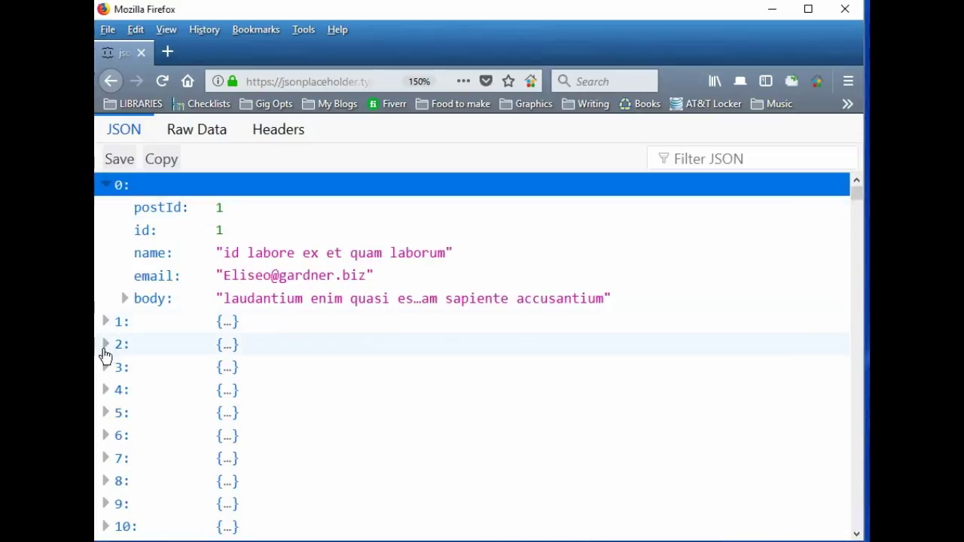
click(106, 324)
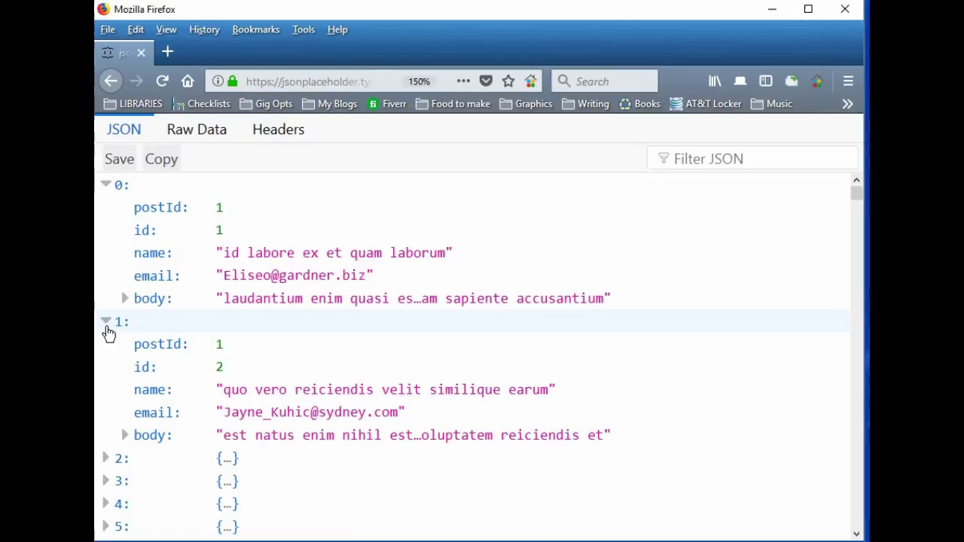
click(107, 322)
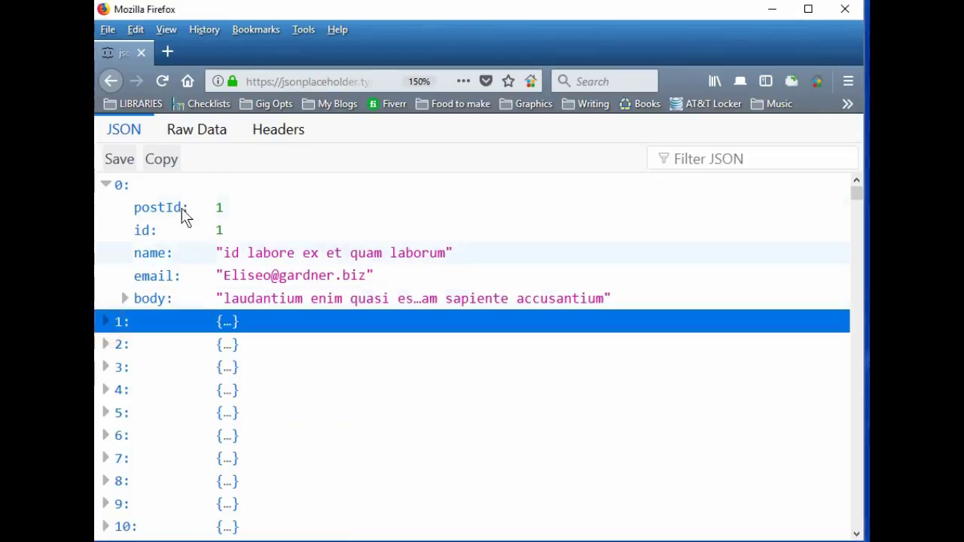
click(188, 130)
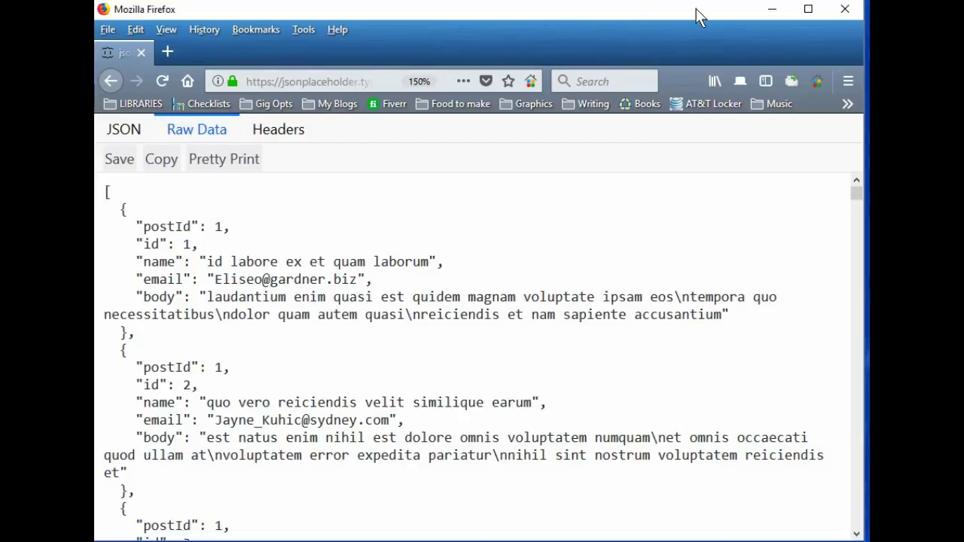
click(772, 10)
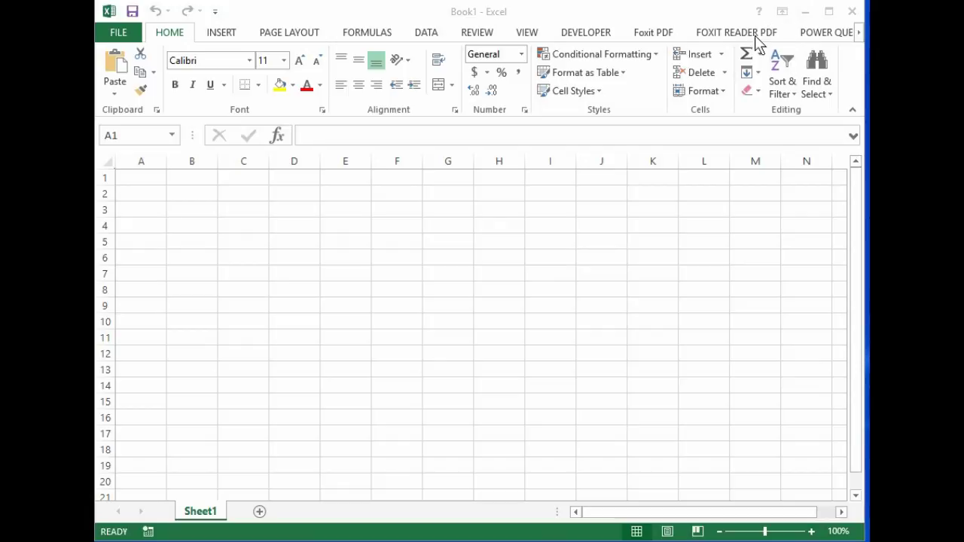
Start a Power Query From Web import with the pasted 1000-random-number JSON URL
click(813, 36)
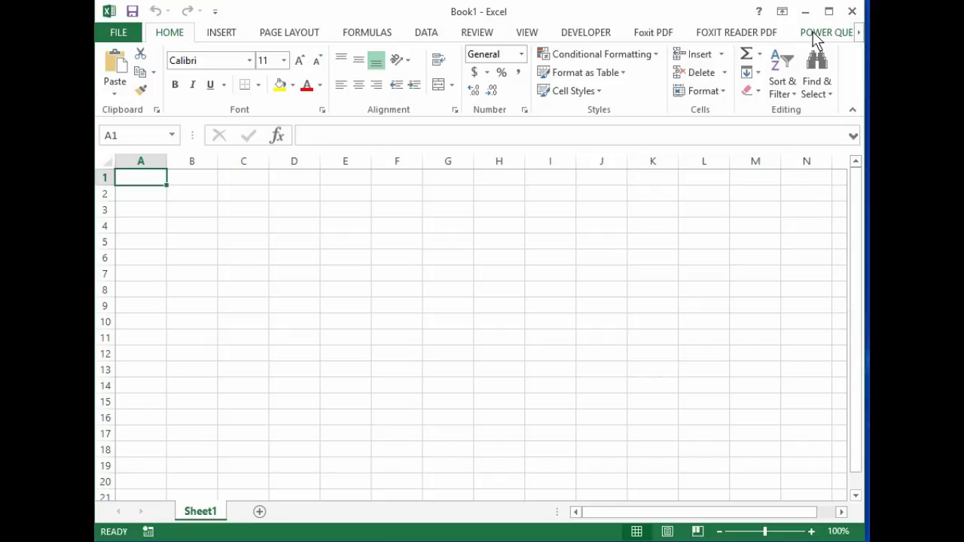
click(831, 34)
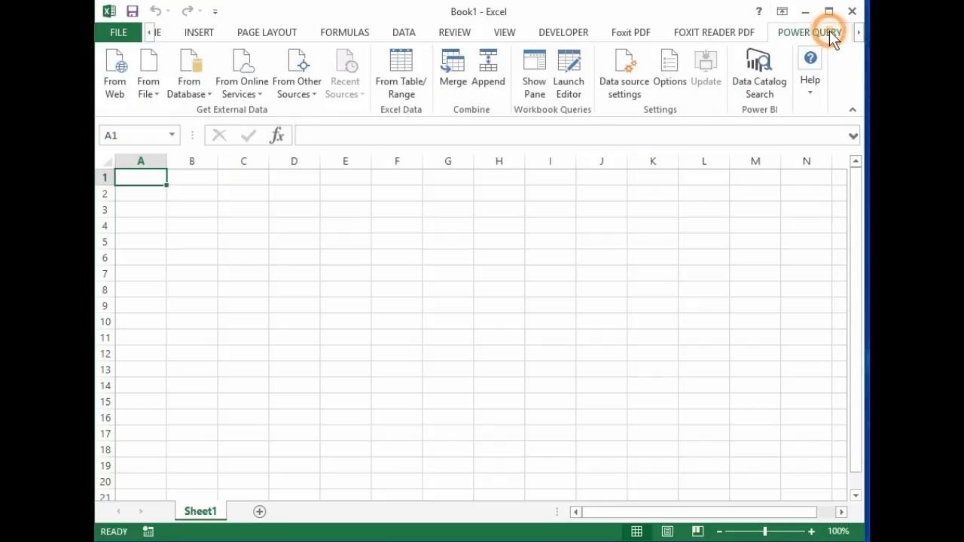
click(114, 78)
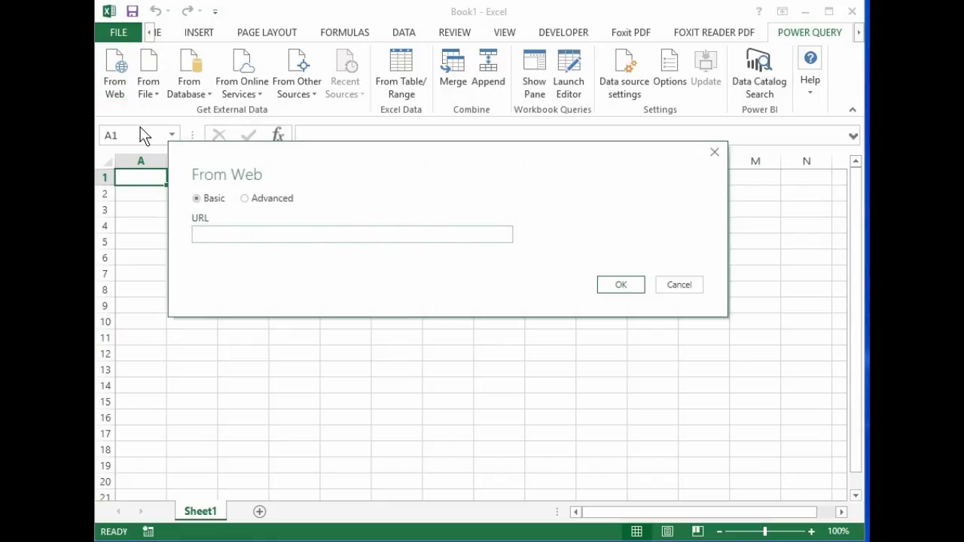
key(ctrl+v)
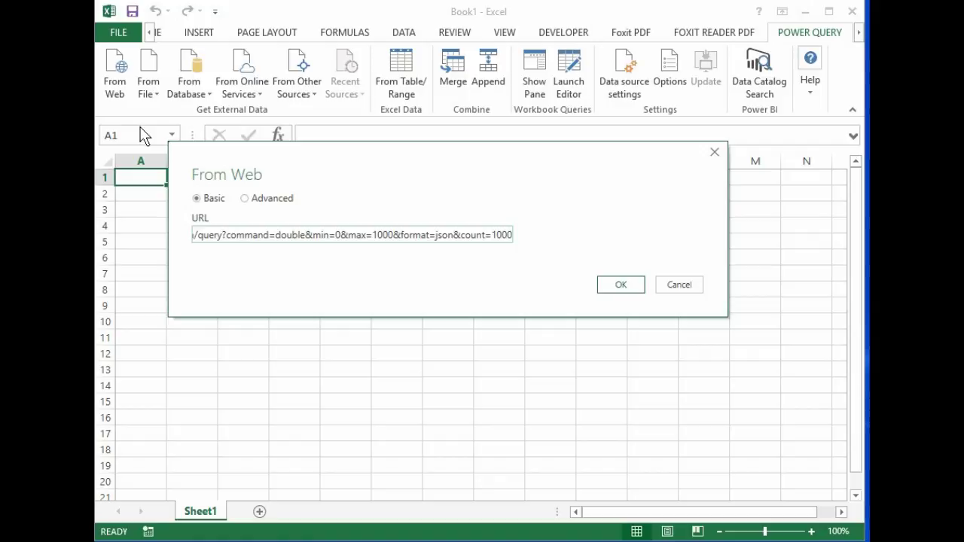
click(620, 288)
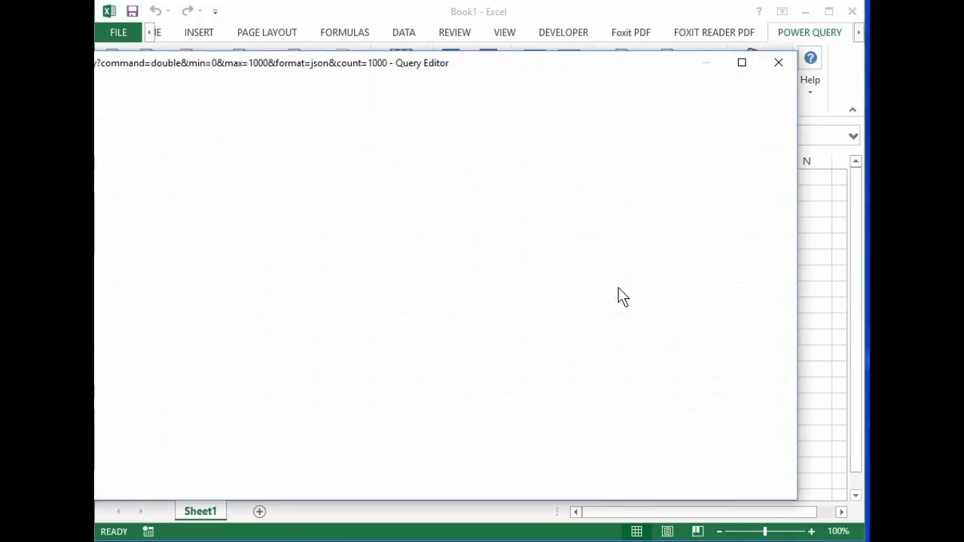
Open the random list and convert it to a one-column table with default settings
drag(582, 62, 640, 65)
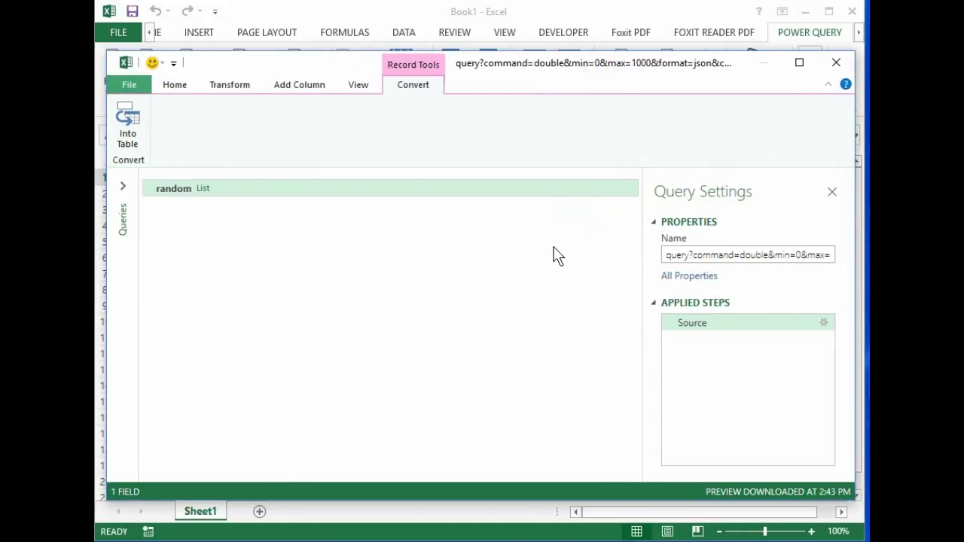
click(203, 188)
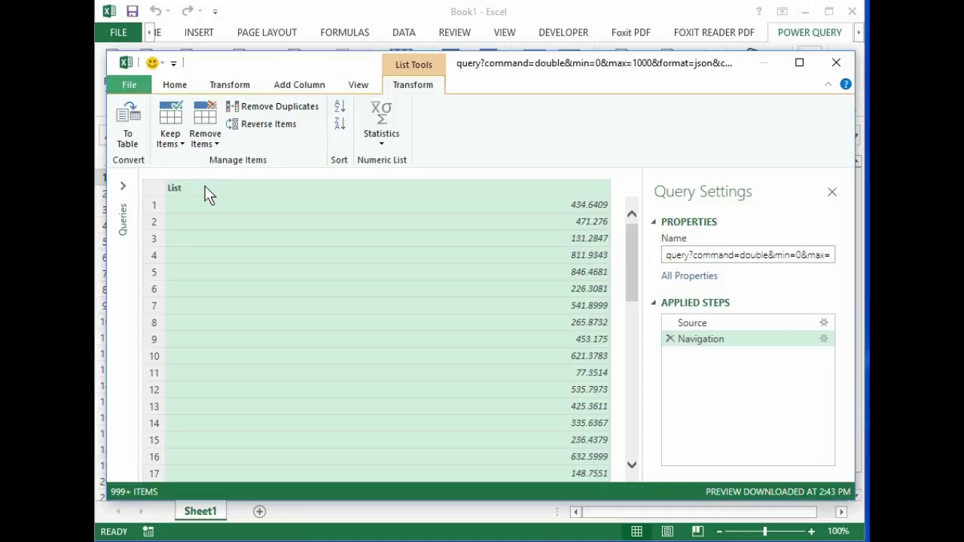
click(128, 132)
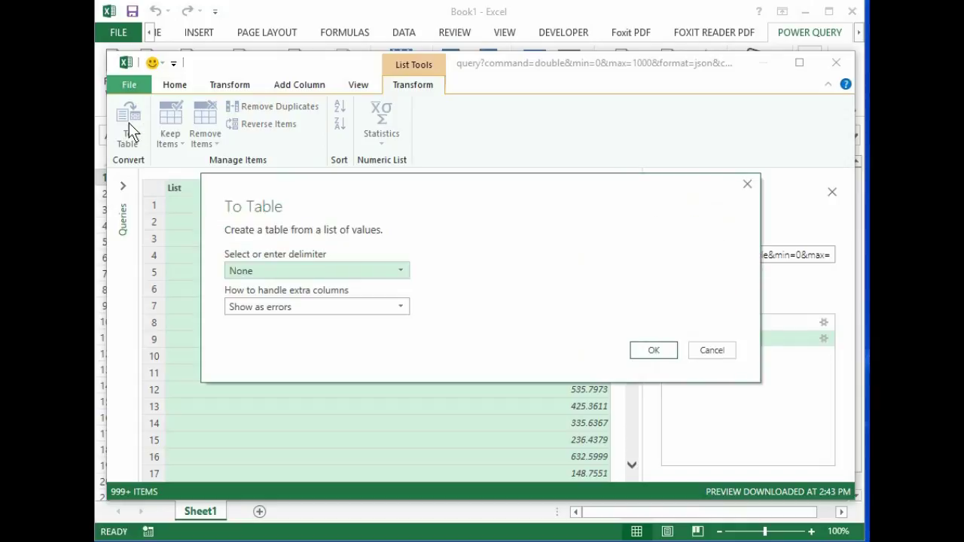
click(654, 351)
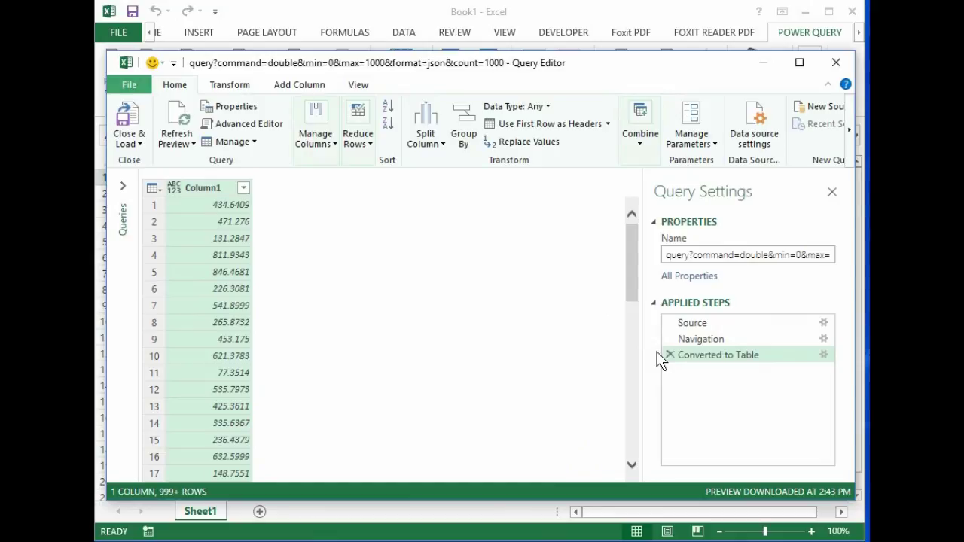
click(128, 143)
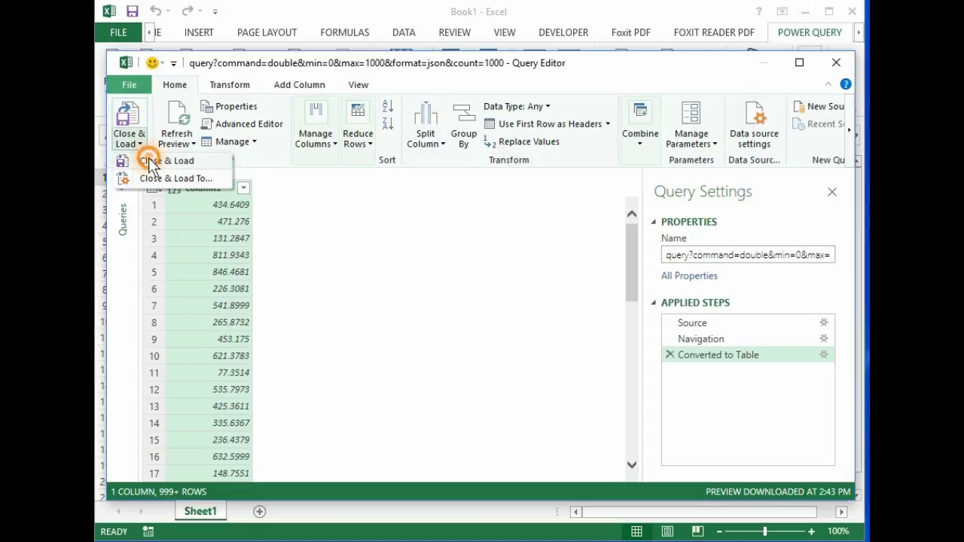
Load the 1,000 random numbers as a Column1 table onto Sheet2
click(147, 160)
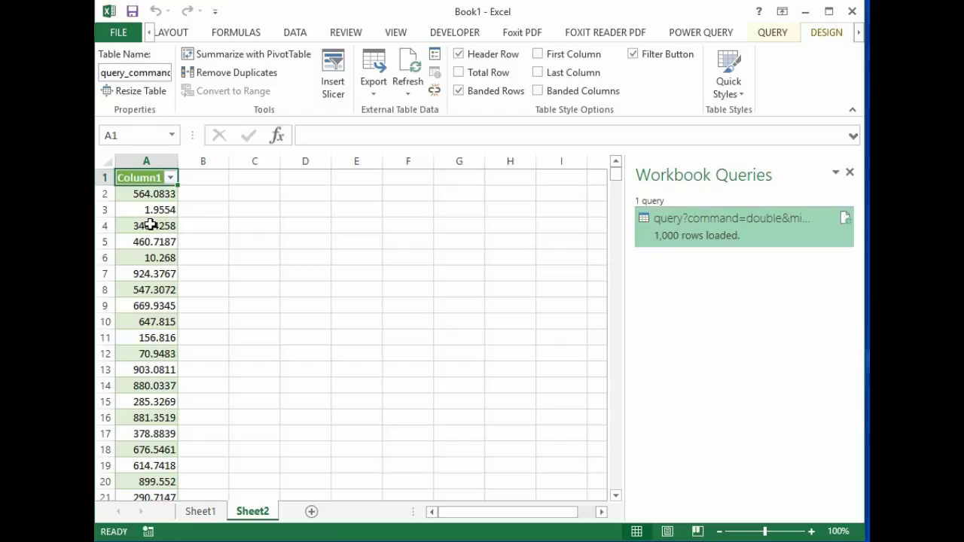
click(294, 33)
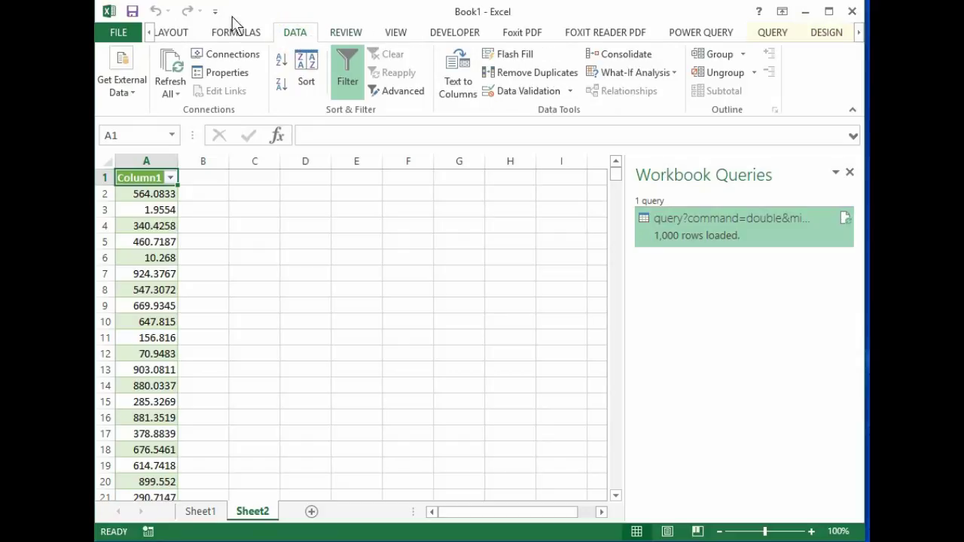
click(149, 32)
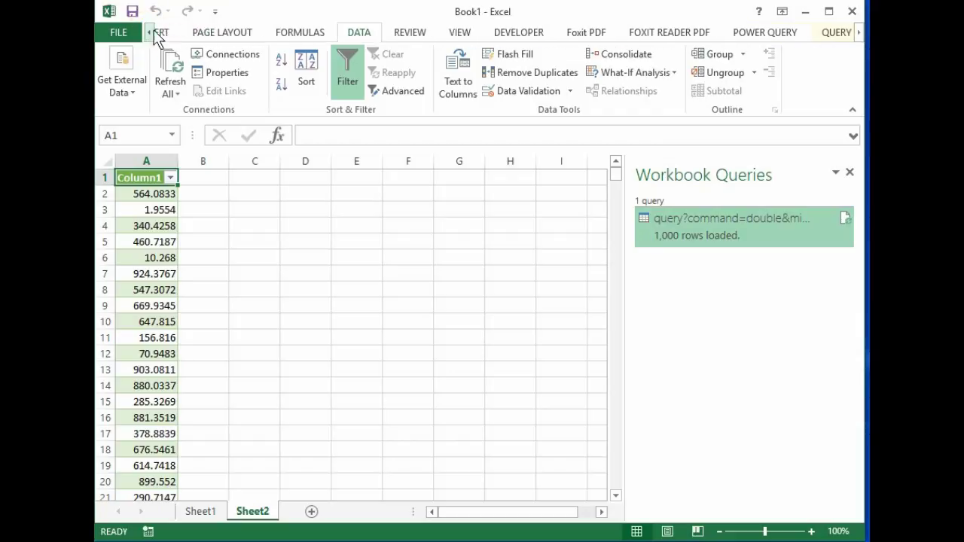
click(151, 33)
click(151, 33)
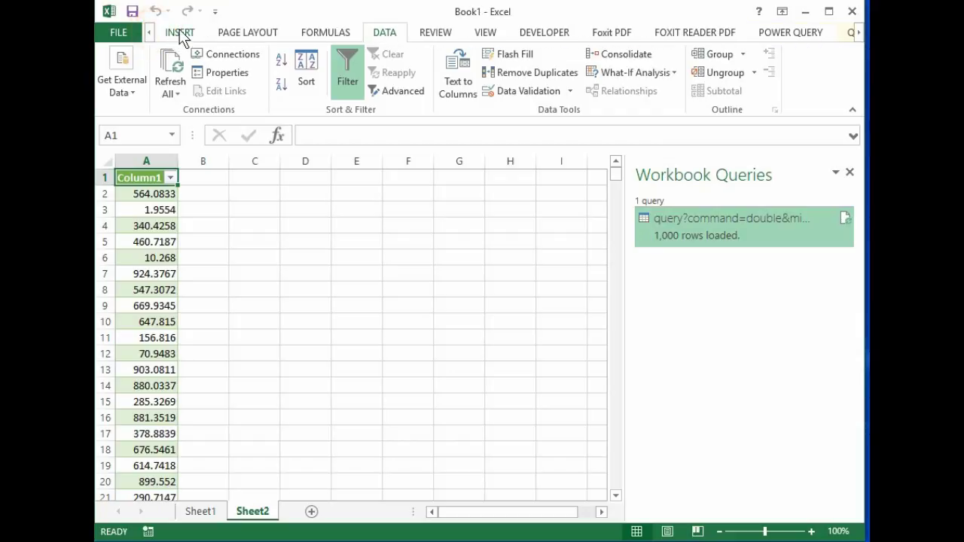
click(180, 34)
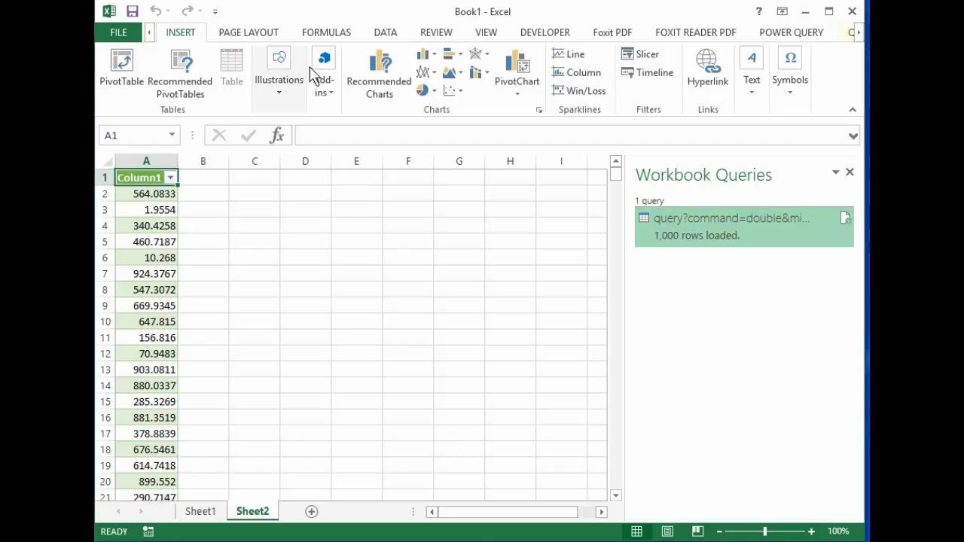
Insert the recommended scatter chart of Column1 and move it up beside the data
click(365, 63)
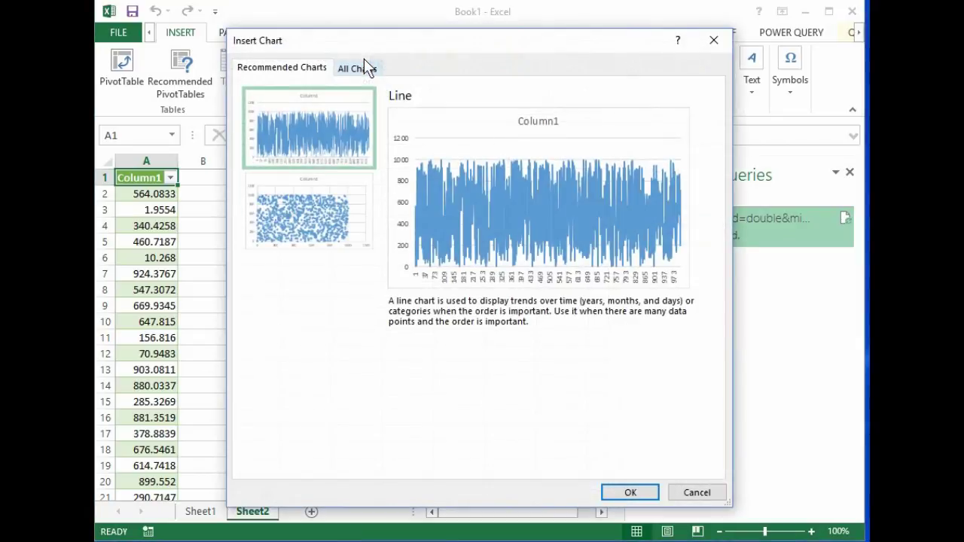
click(297, 224)
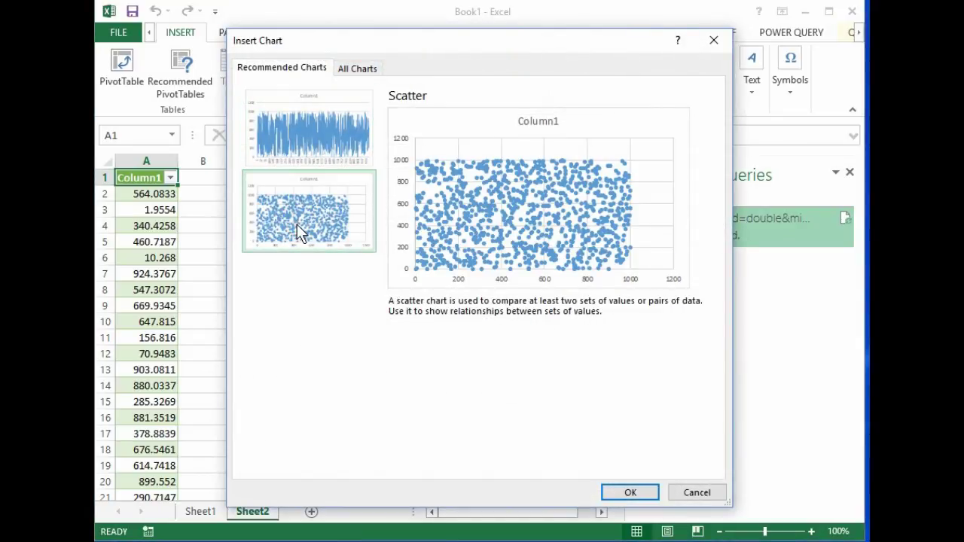
click(627, 493)
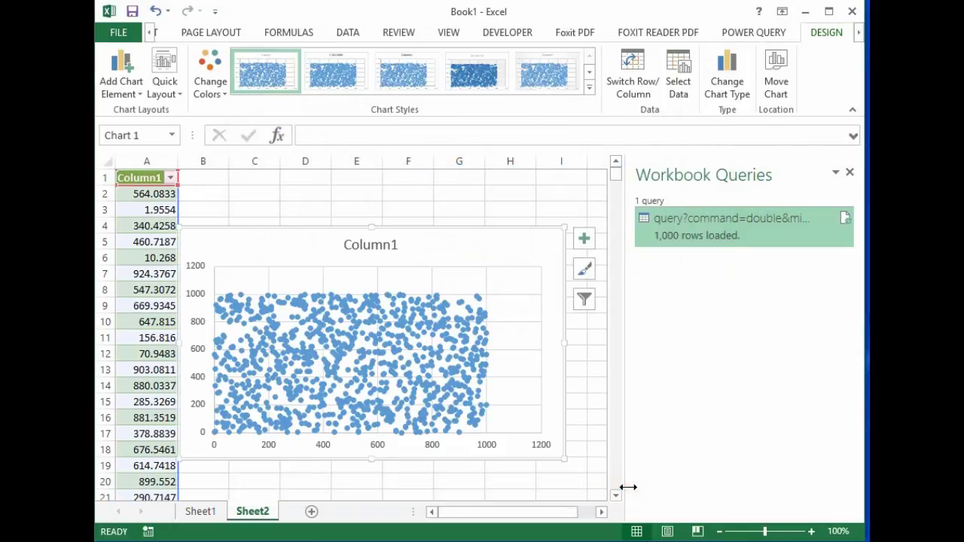
drag(476, 258, 492, 233)
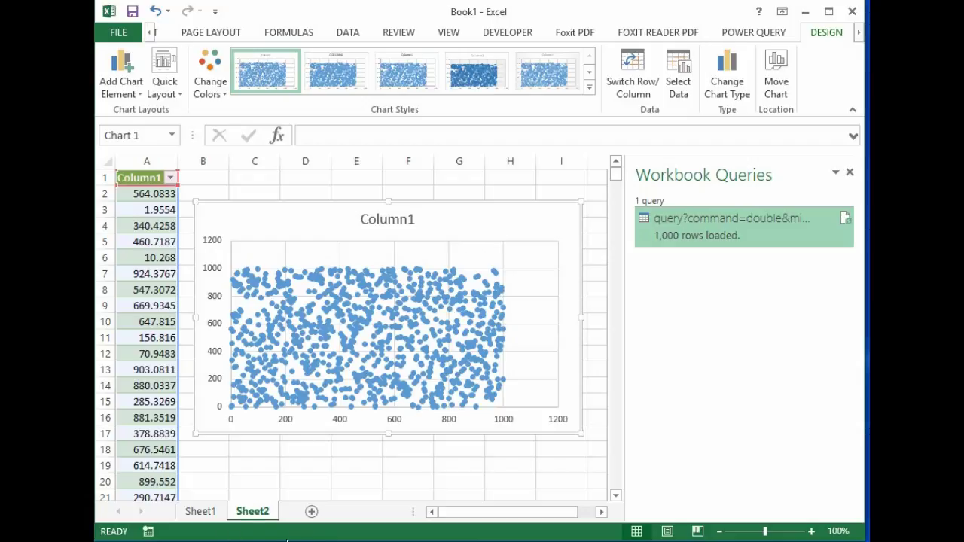
Add a new Sheet3 and start a Power Query From Web import
click(312, 512)
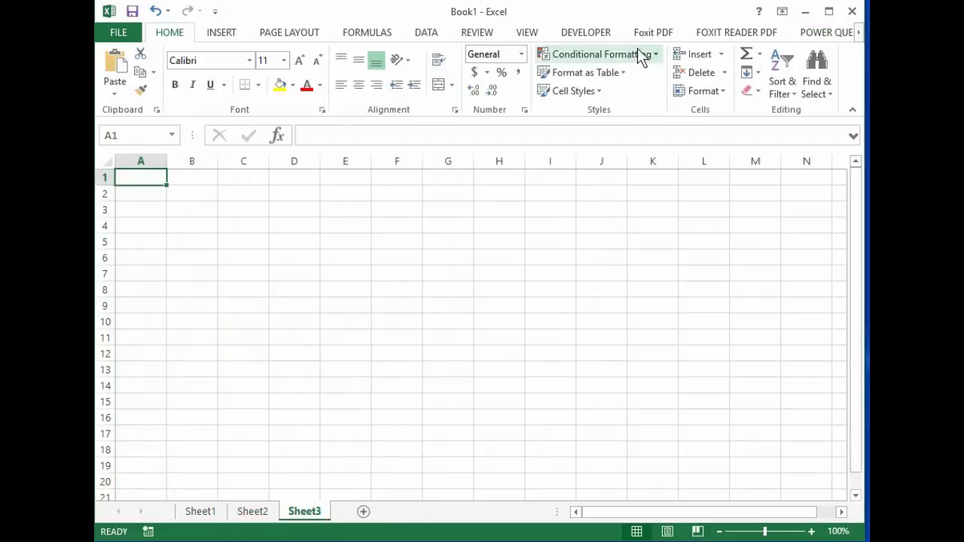
click(821, 33)
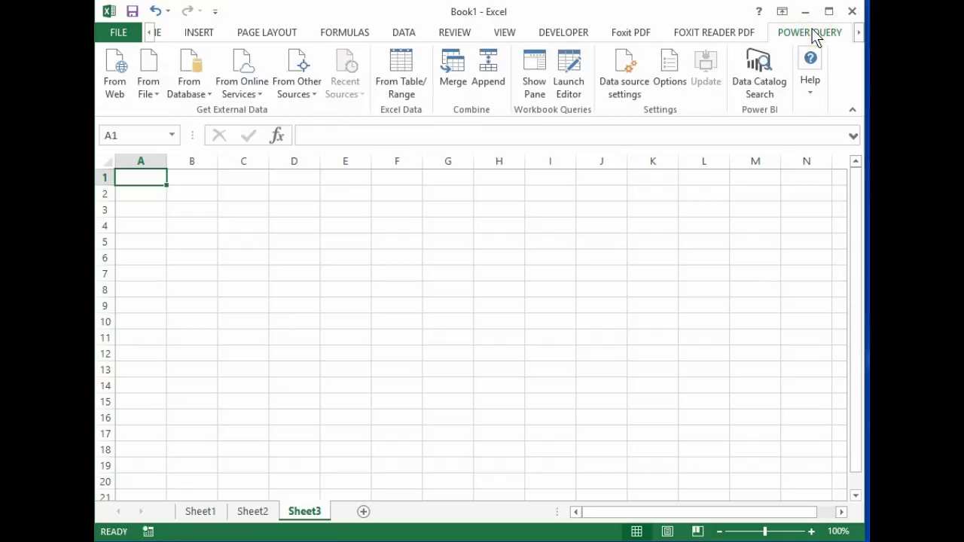
click(116, 67)
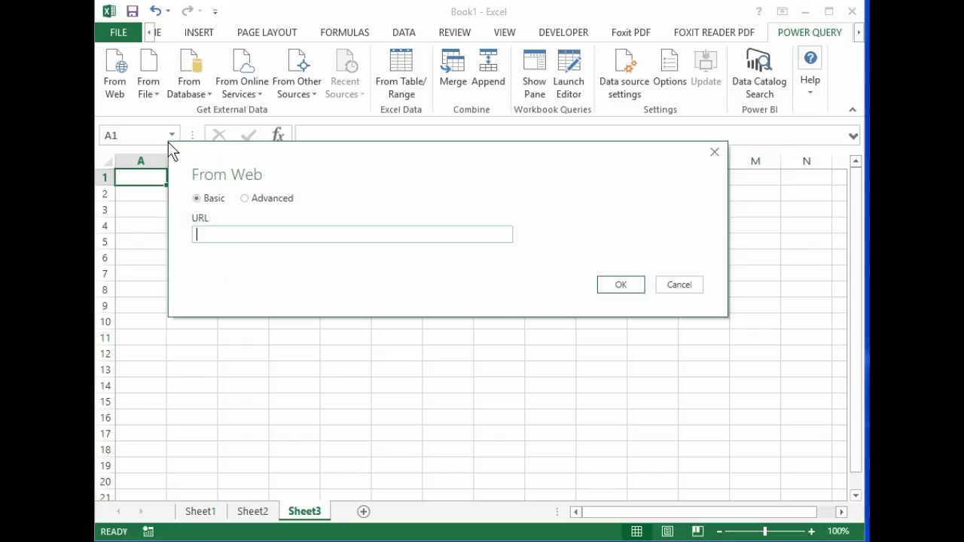
text(https://jsonpla)
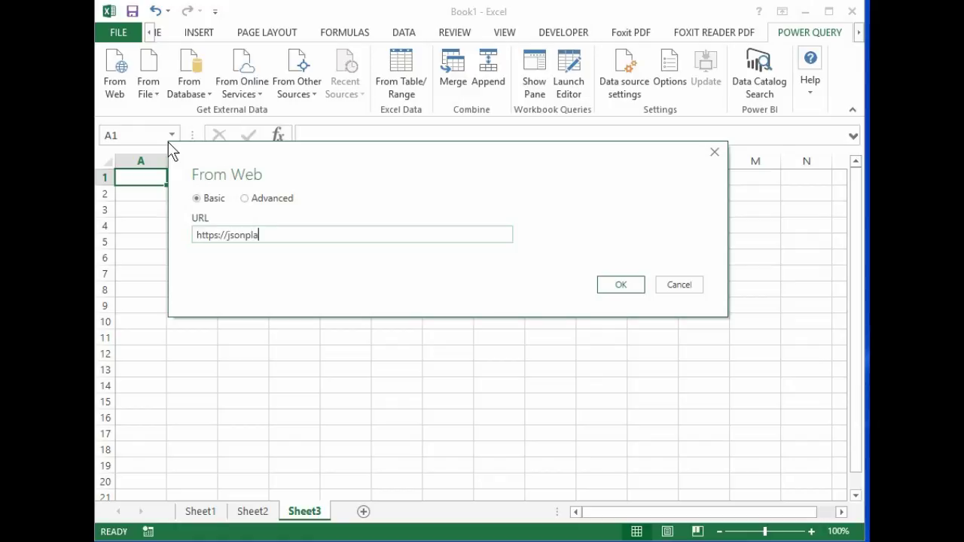
text(ceholder.typicode.con)
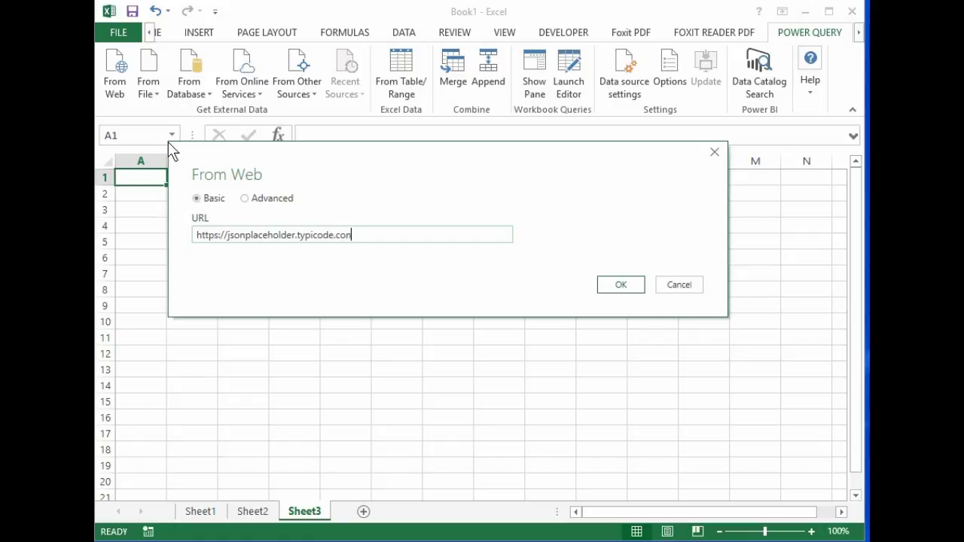
key(BackSpace)
text(m/.)
key(BackSpace)
text(commen)
text(ts)
Fetch the comments URL and convert its record list into a table
click(618, 288)
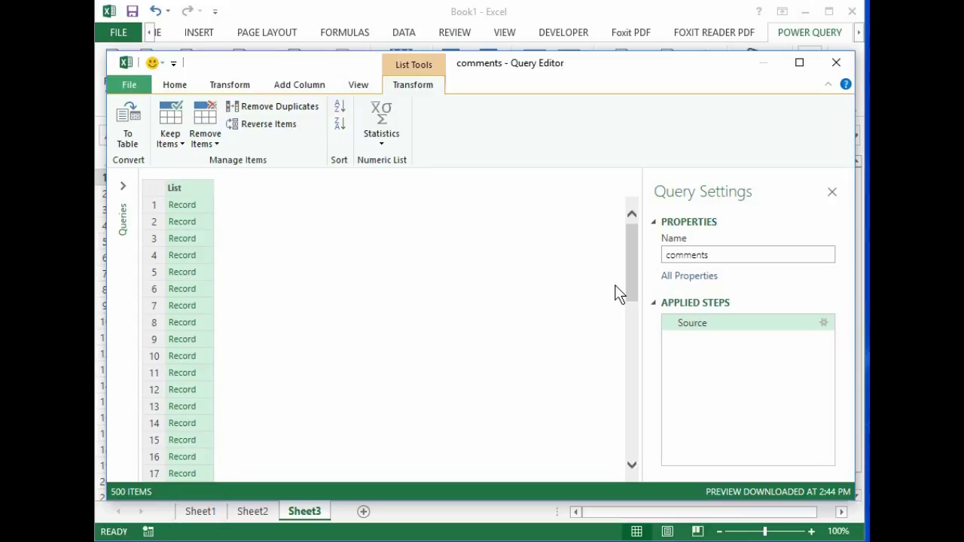
click(131, 131)
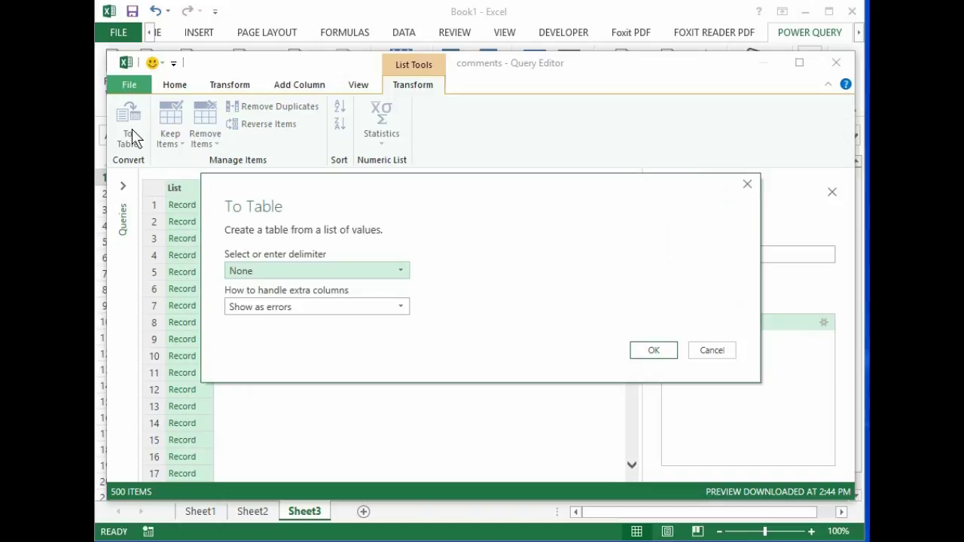
click(651, 353)
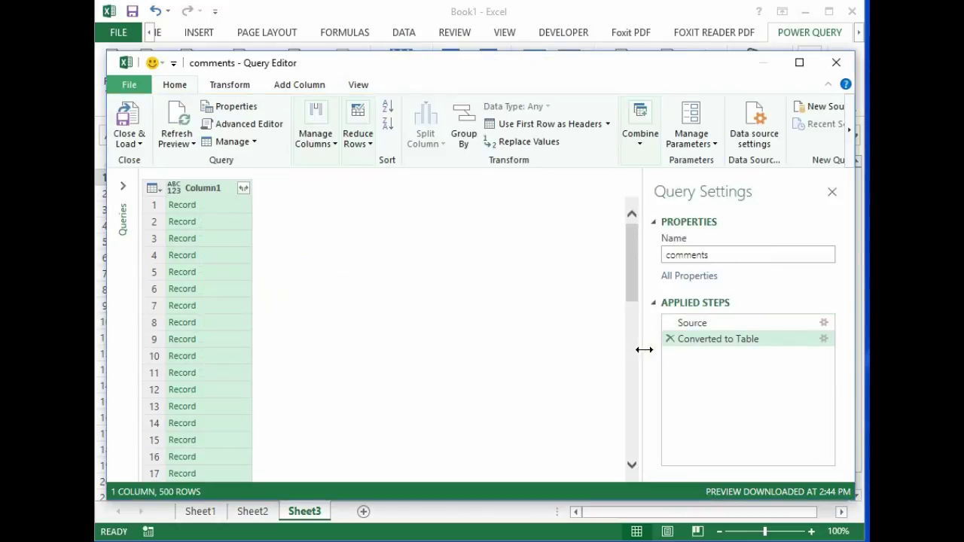
Expand Column1 into postId, id, name, email and body columns
click(244, 188)
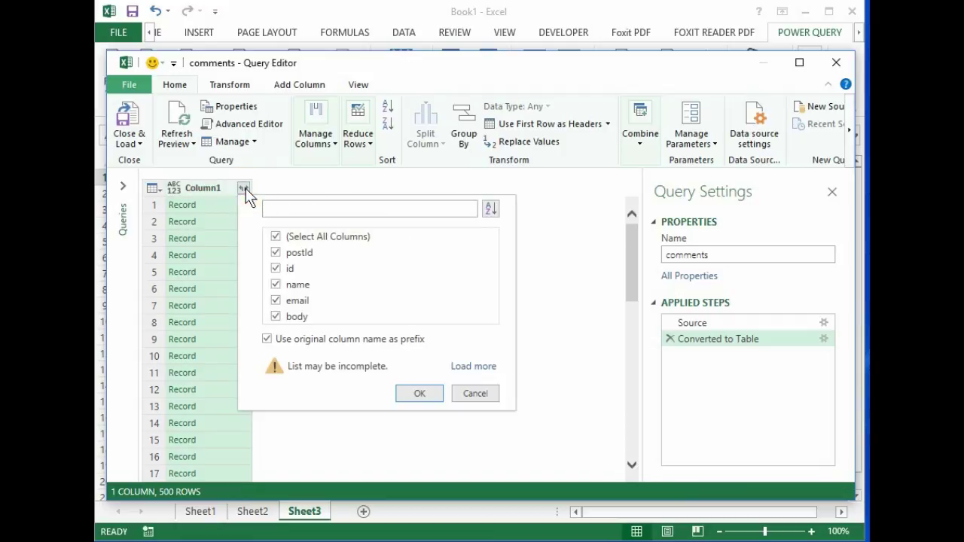
click(422, 394)
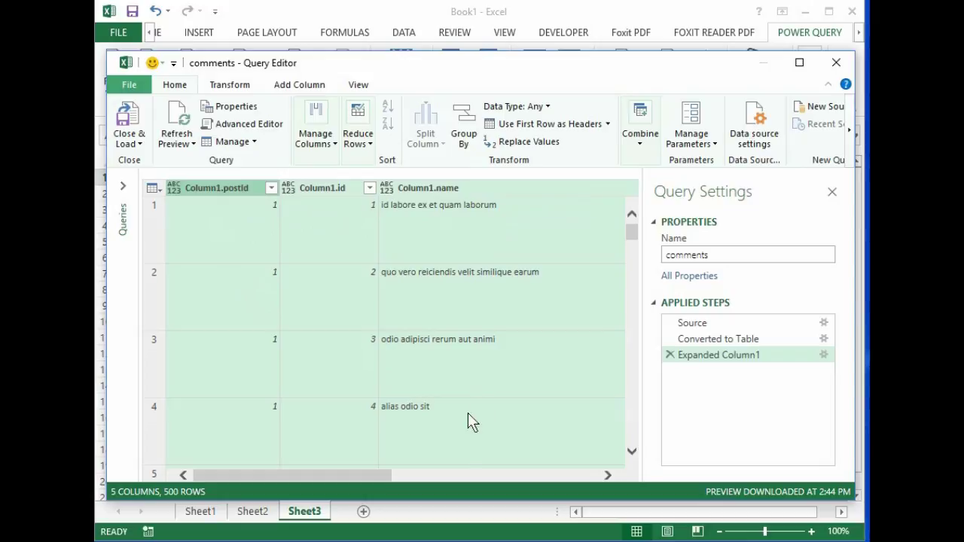
drag(373, 477, 294, 449)
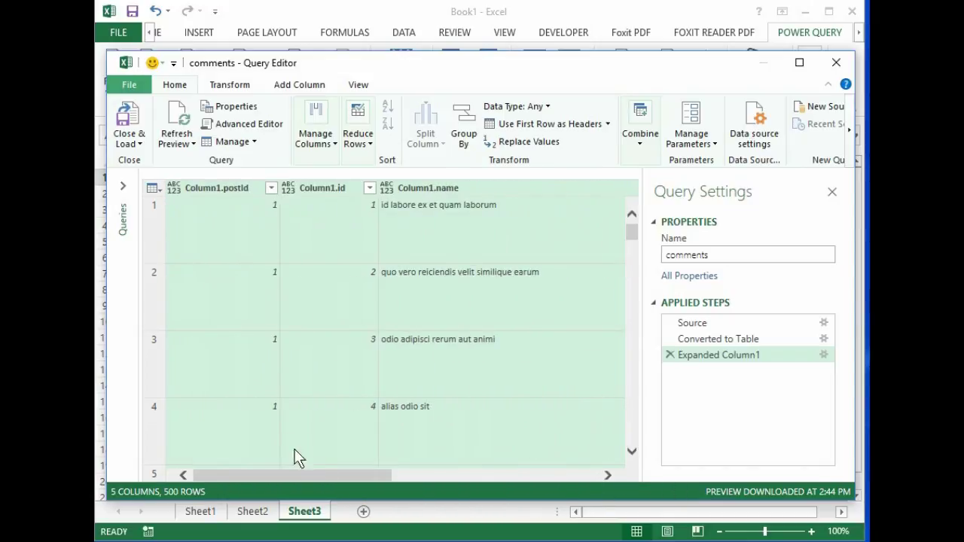
Load the comments query onto Sheet4 and close the Workbook Queries pane
click(128, 125)
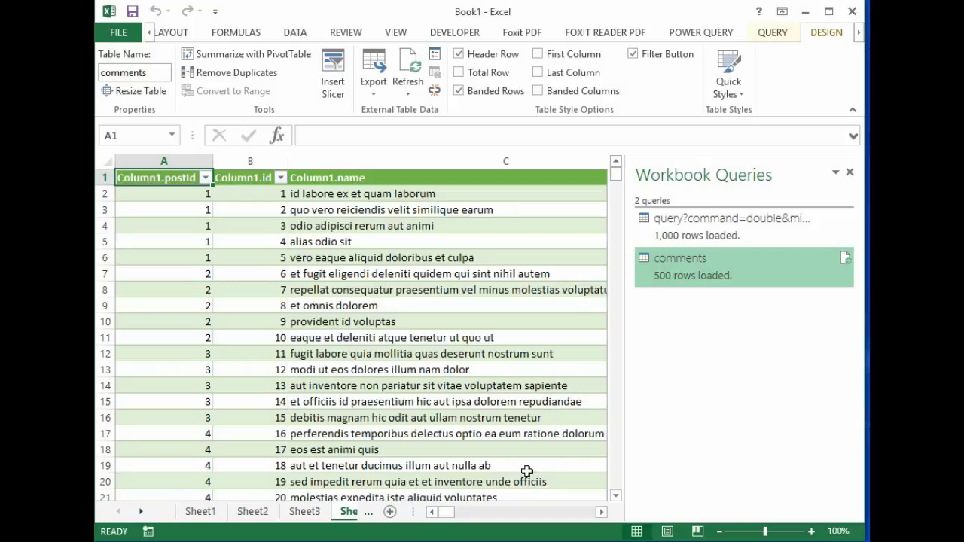
mouse_move(448, 512)
mouse_down()
mouse_move(586, 524)
mouse_move(440, 514)
mouse_up()
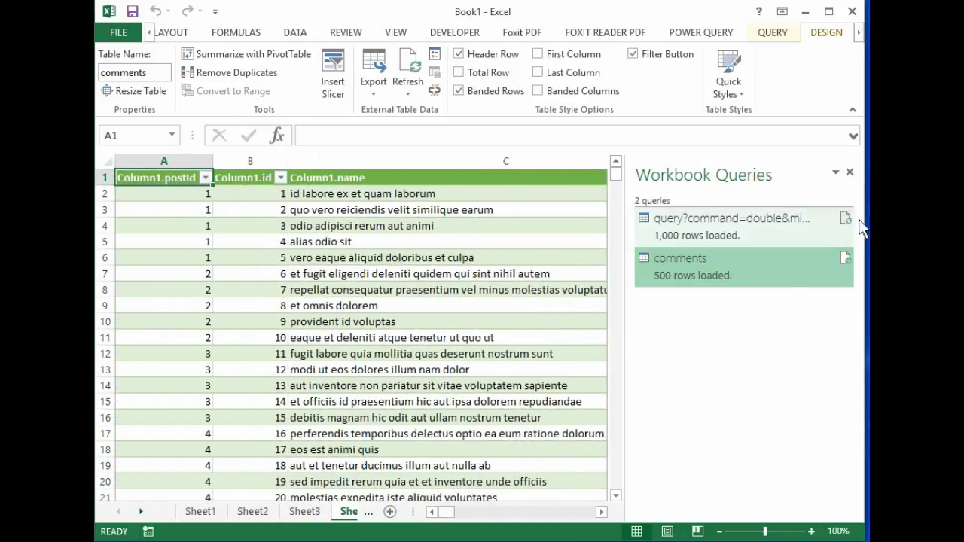
click(850, 172)
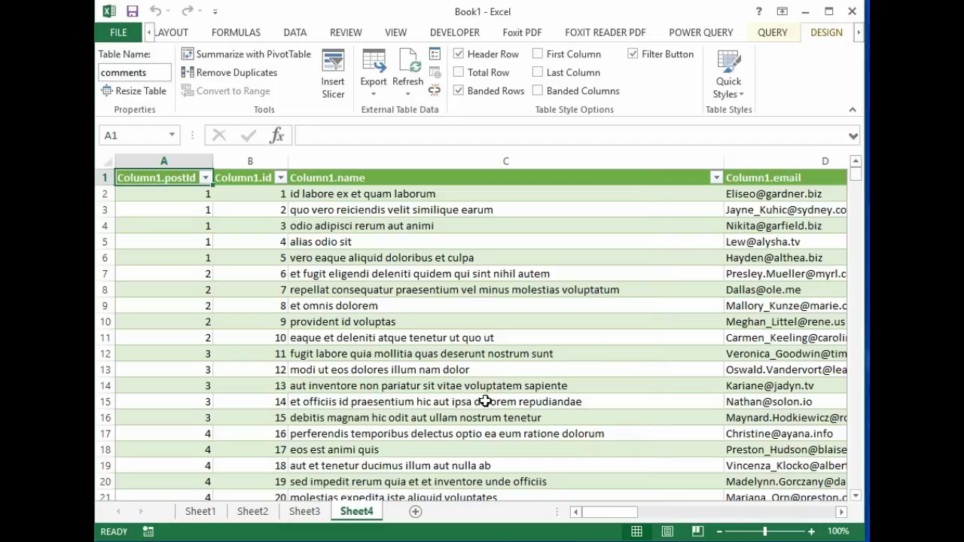
Scroll through the 500-row comments table to review its columns
drag(602, 516, 711, 499)
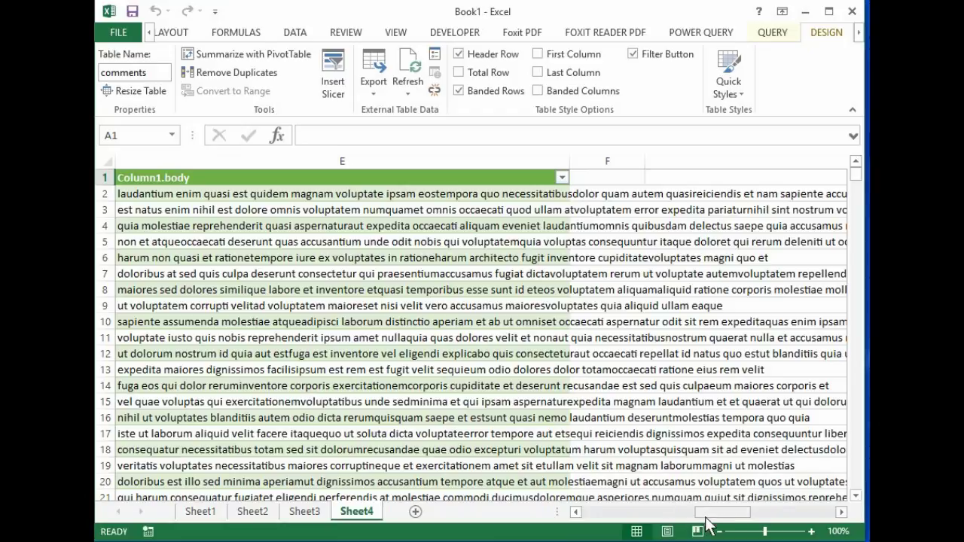
drag(708, 516, 545, 519)
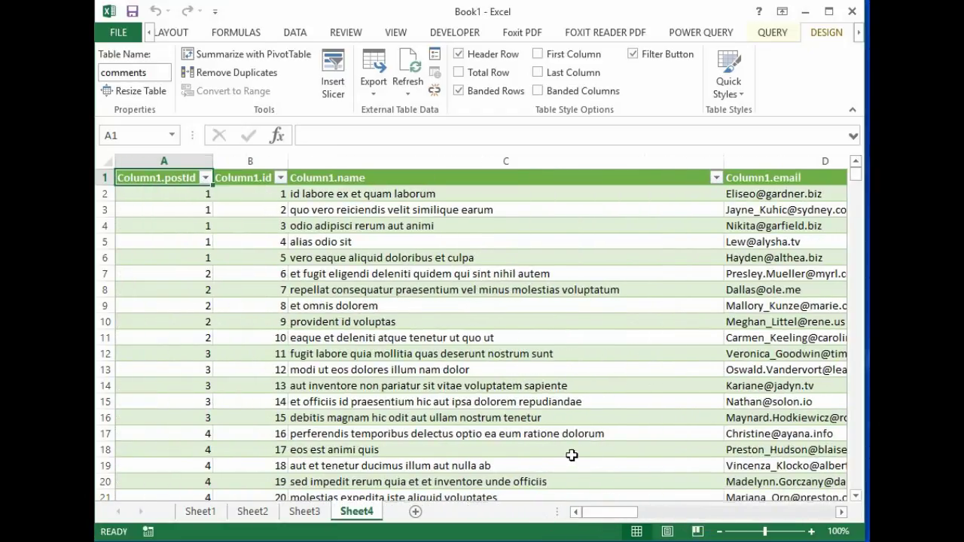
scroll(588, 456, down, 8)
scroll(588, 456, down, 10)
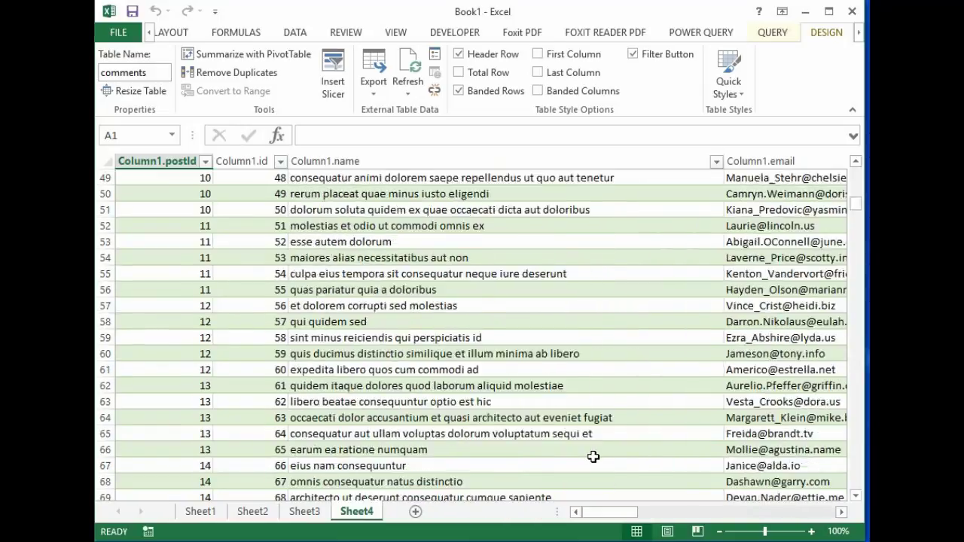
scroll(587, 404, up, 16)
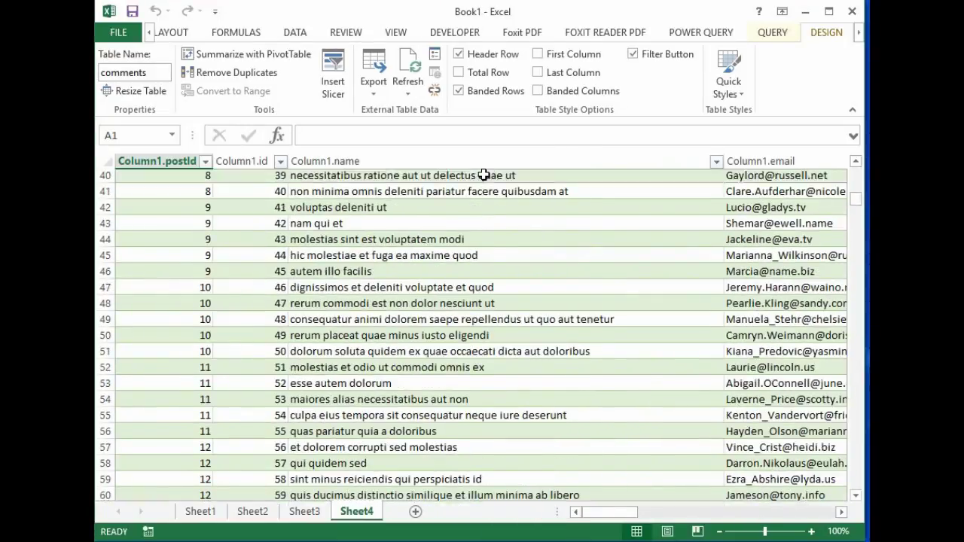
scroll(481, 177, up, 2)
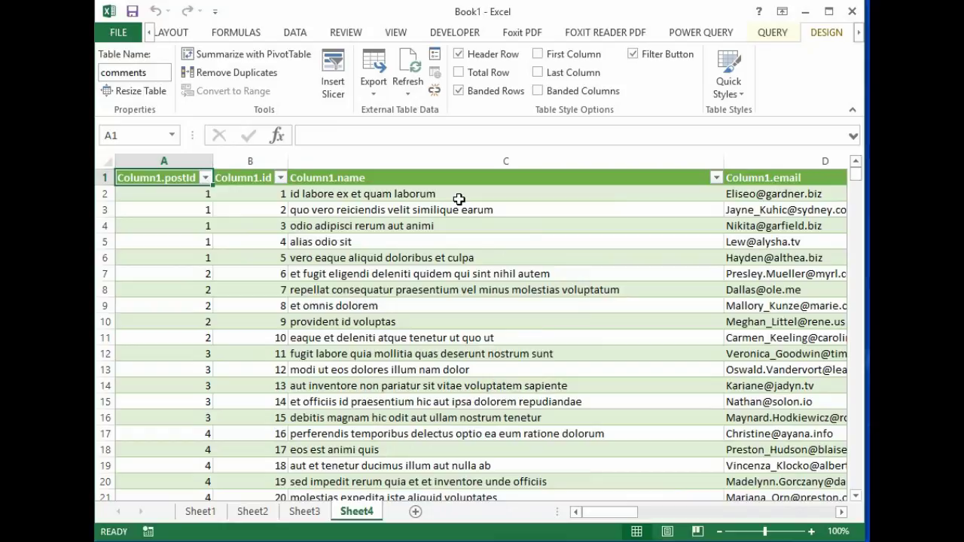